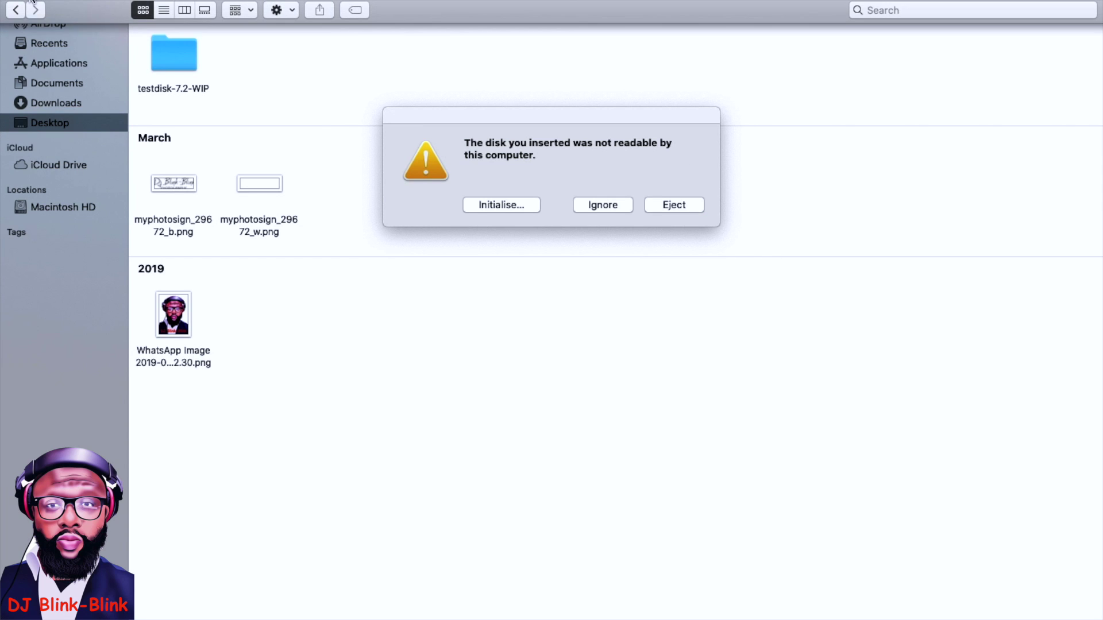
# Restore Finder to full screen and open the Utilities folder under Applications.
pyautogui.click(39, 4)
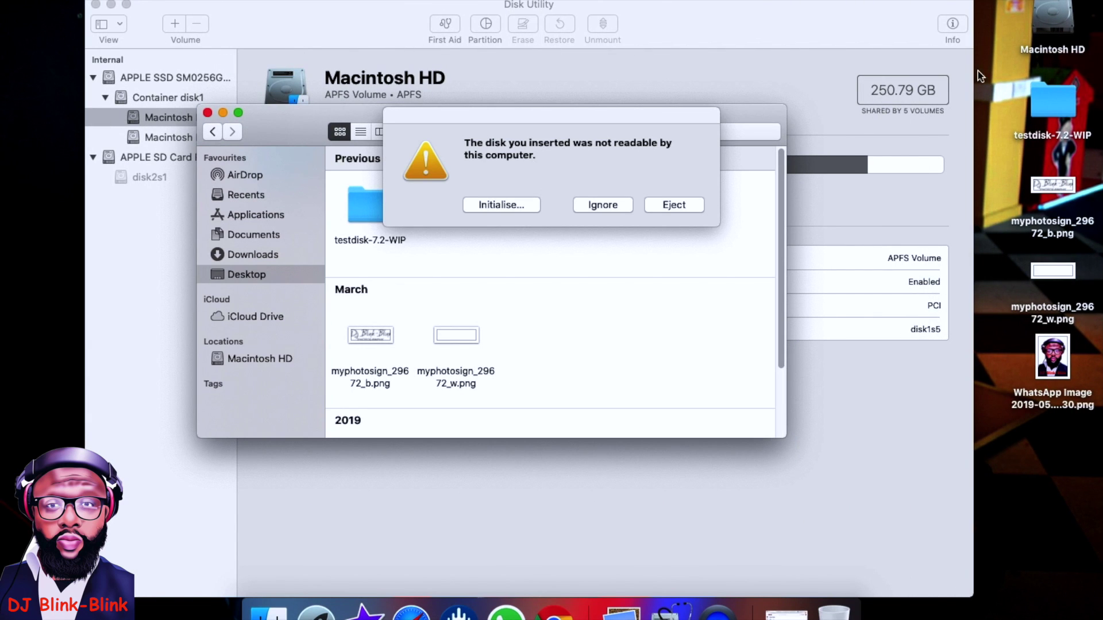
pyautogui.click(238, 112)
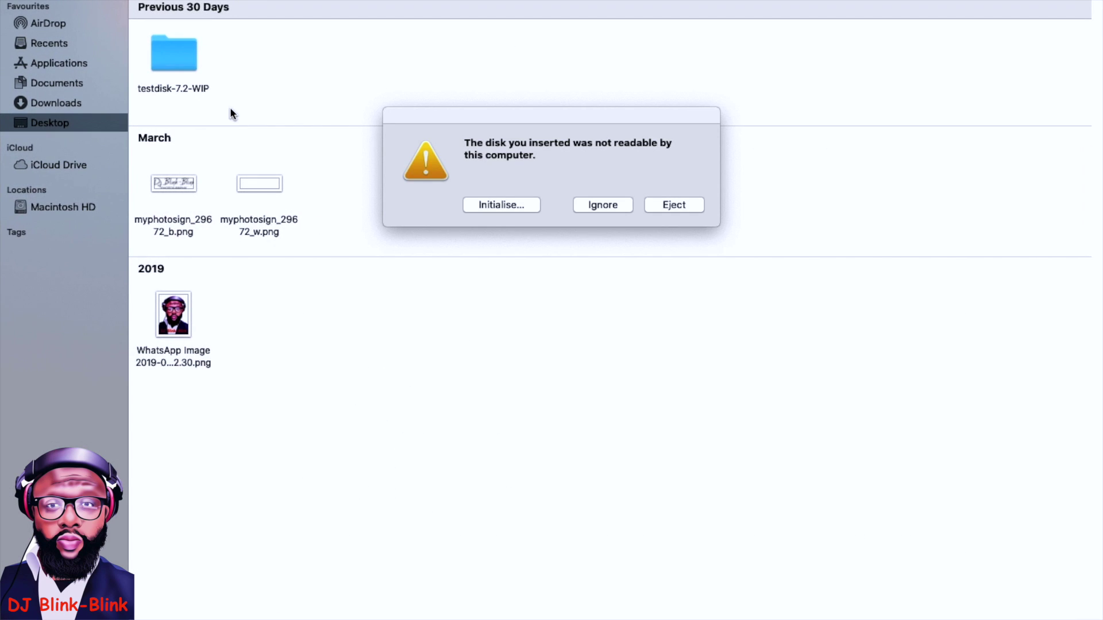
pyautogui.click(55, 64)
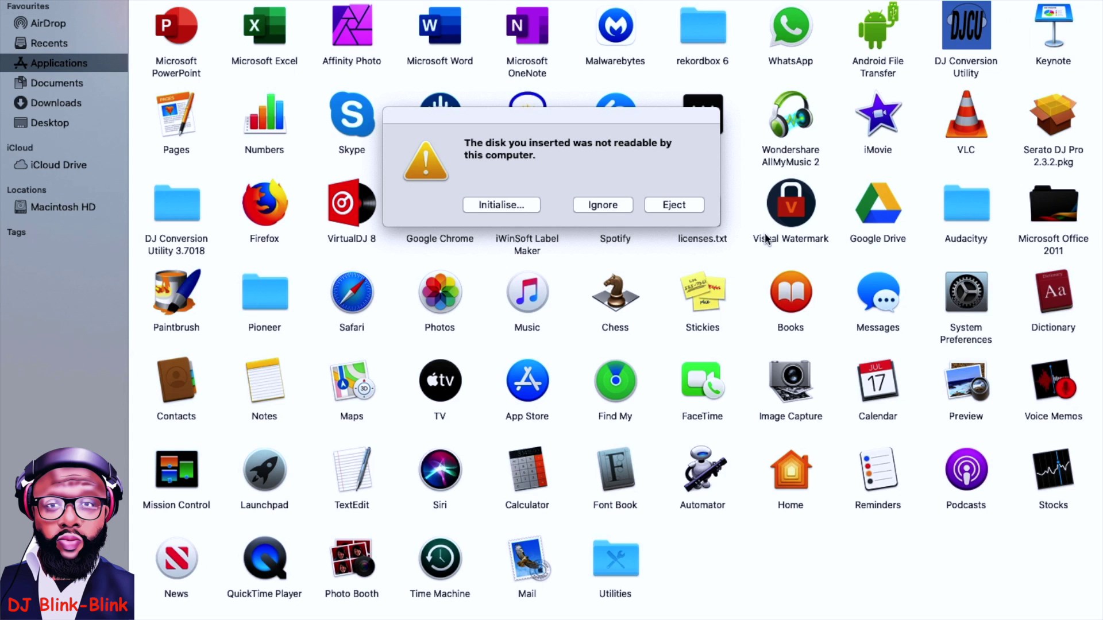
pyautogui.doubleClick(609, 560)
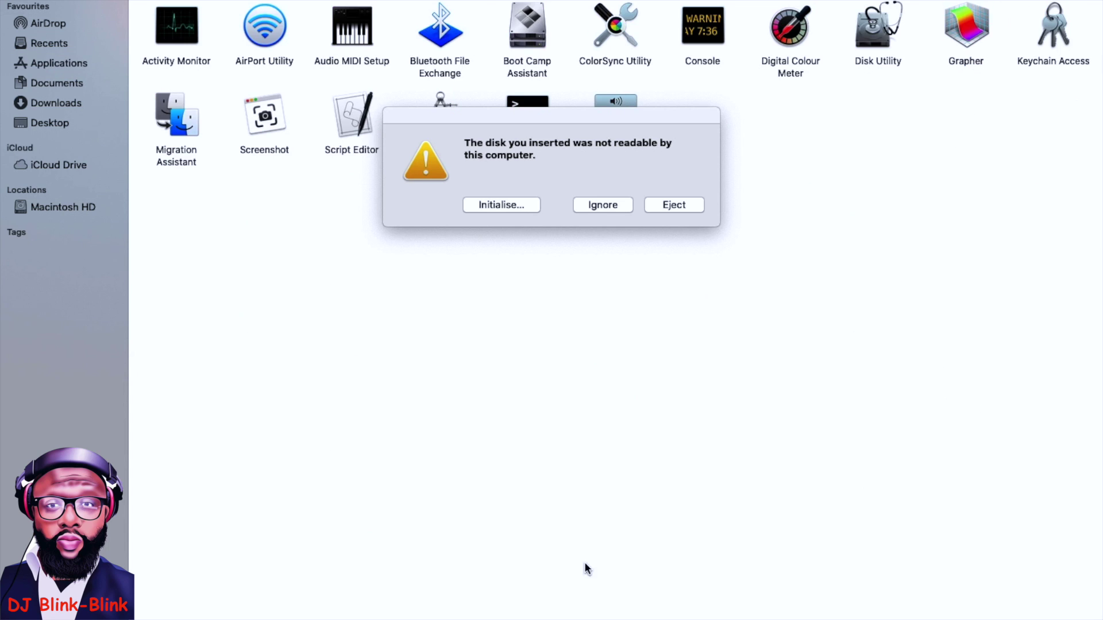
# Move aside and ignore the unreadable-disk warning, then launch Disk Utility.
pyautogui.moveTo(435, 123); pyautogui.dragTo(654, 111)
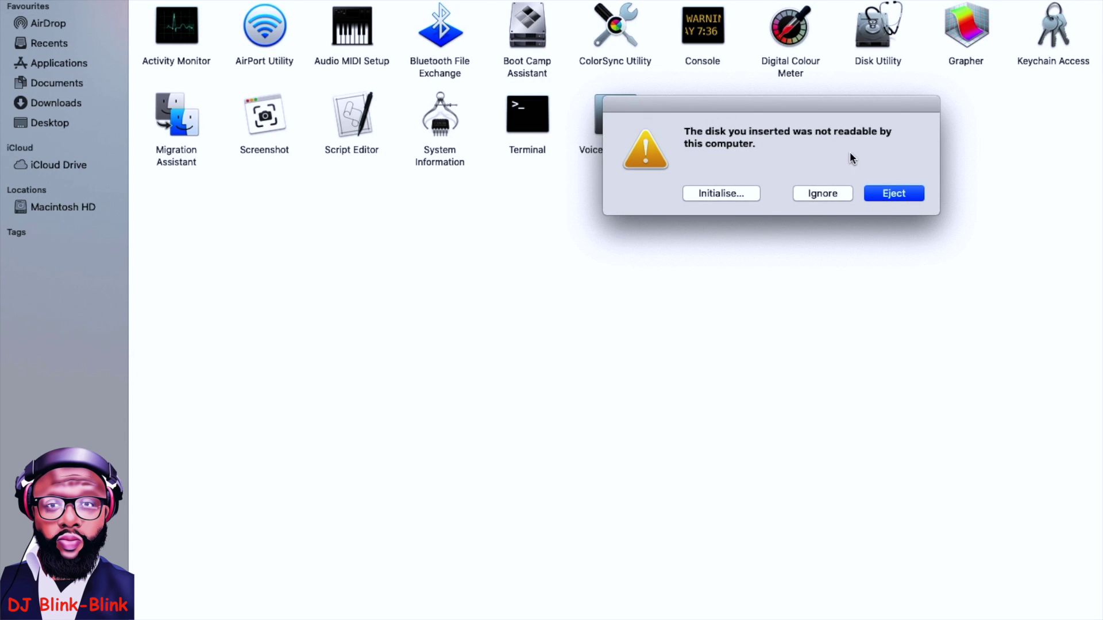
pyautogui.moveTo(757, 130); pyautogui.dragTo(857, 150)
pyautogui.click(934, 234)
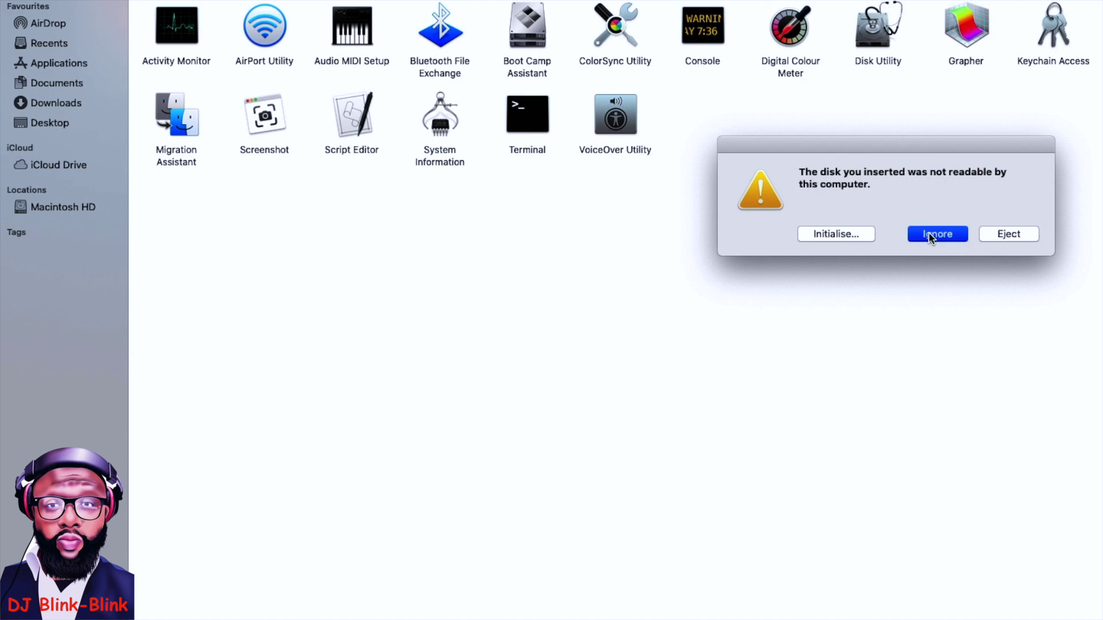
pyautogui.doubleClick(878, 26)
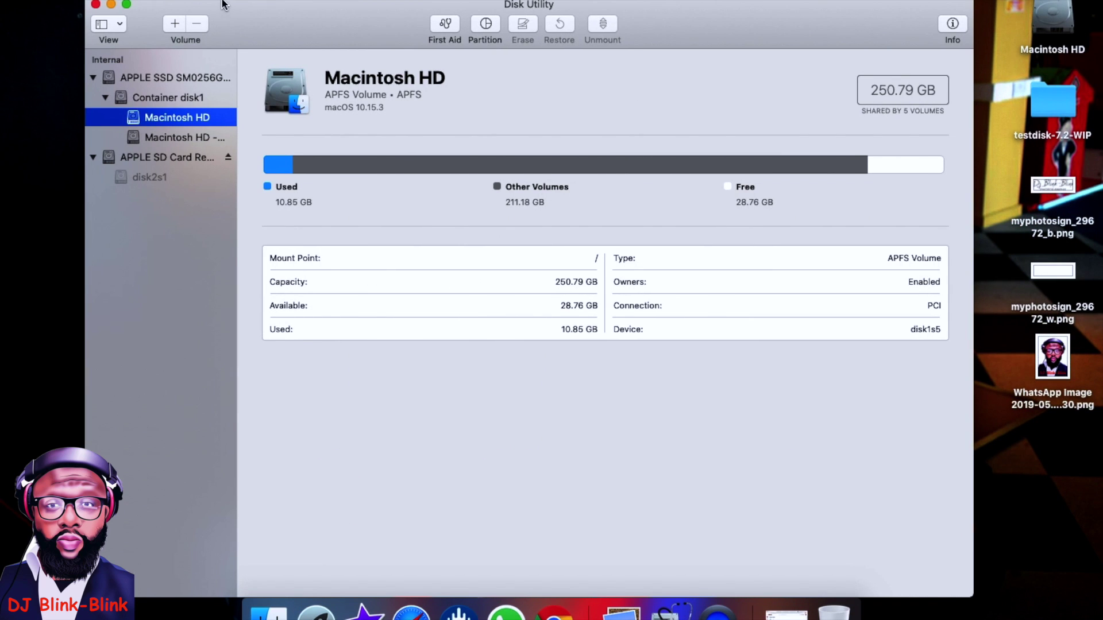
# Select the SD card reader's disk2s1, showing a 124.77 GB ExFAT volume not mounted.
pyautogui.moveTo(228, 8); pyautogui.dragTo(247, 8)
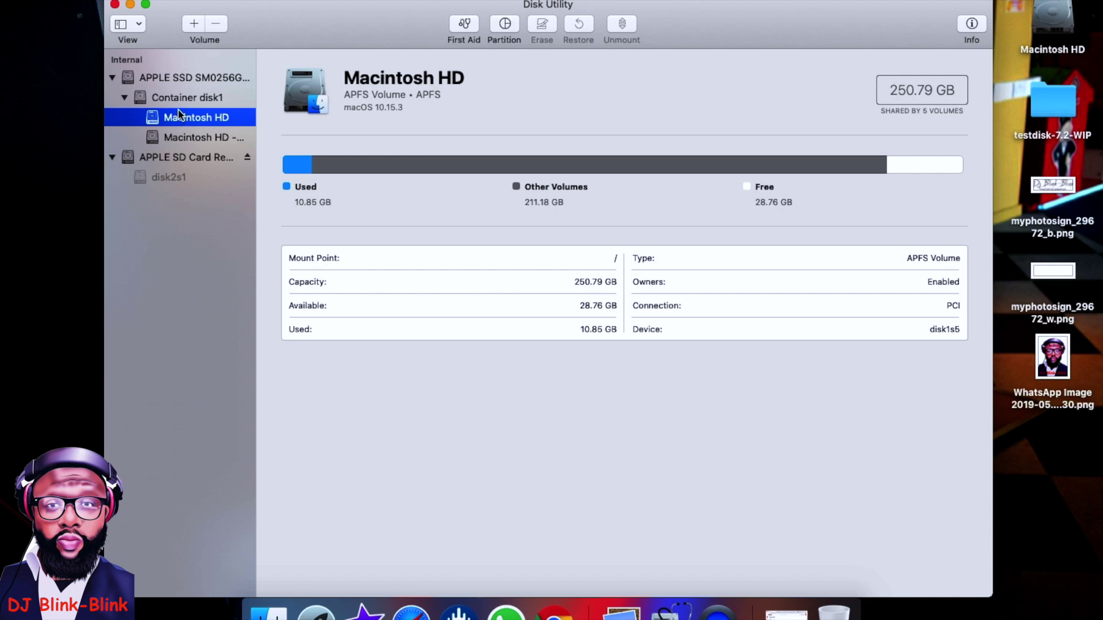
pyautogui.click(170, 163)
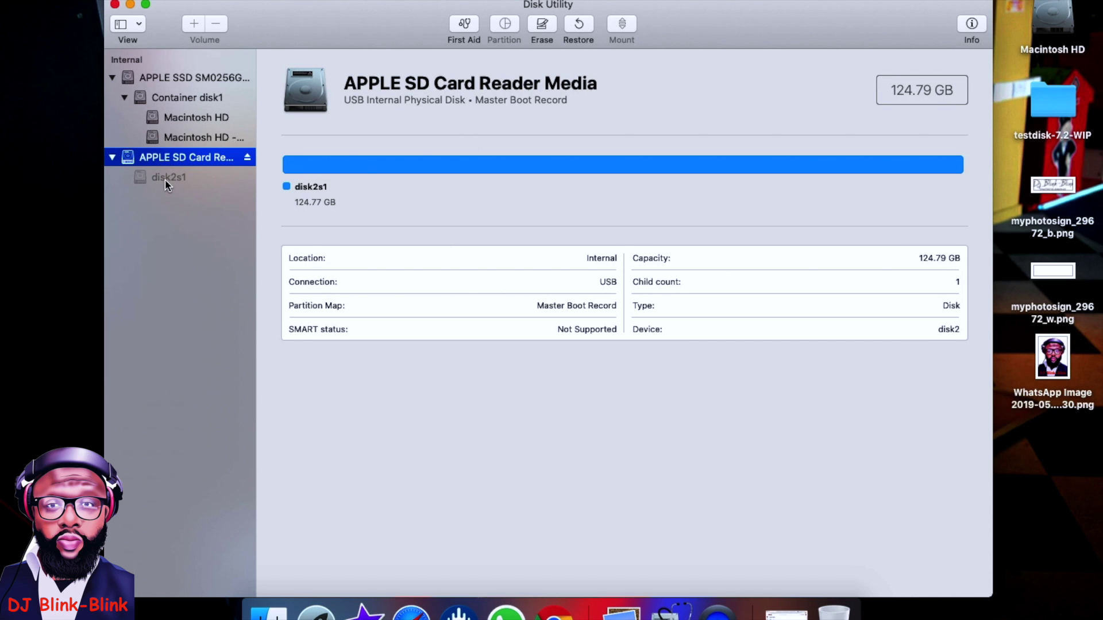
pyautogui.click(166, 179)
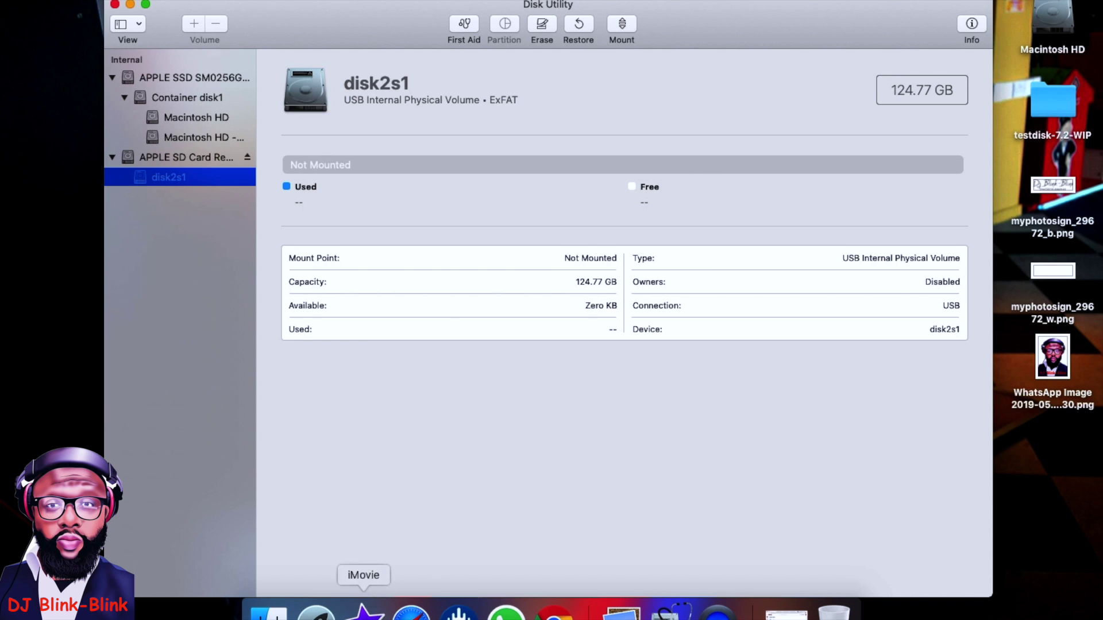
pyautogui.click(268, 612)
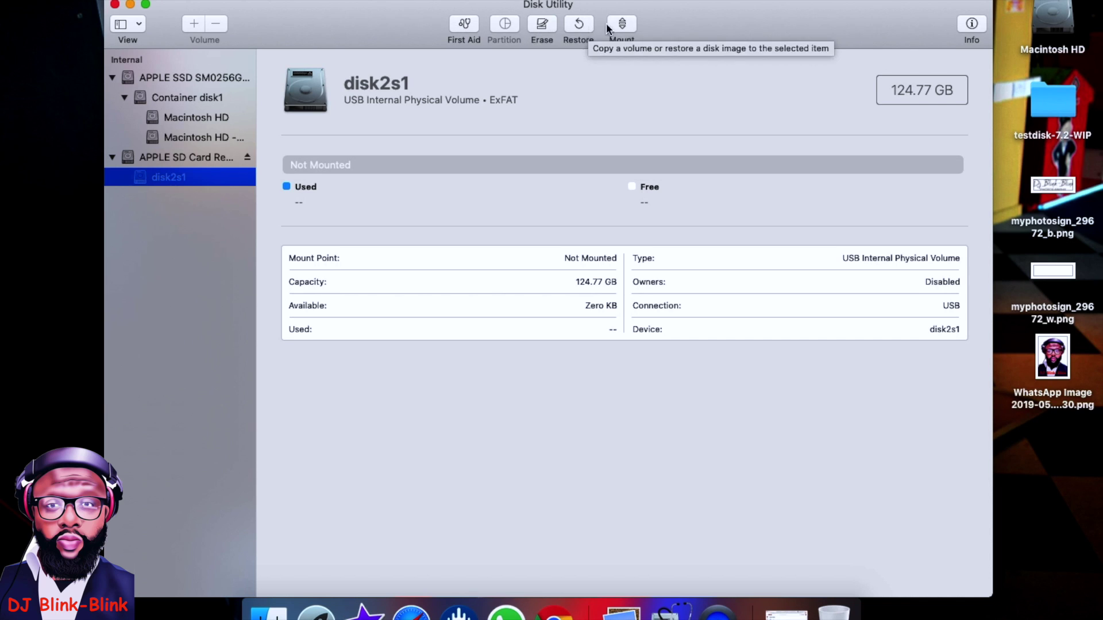
pyautogui.click(622, 24)
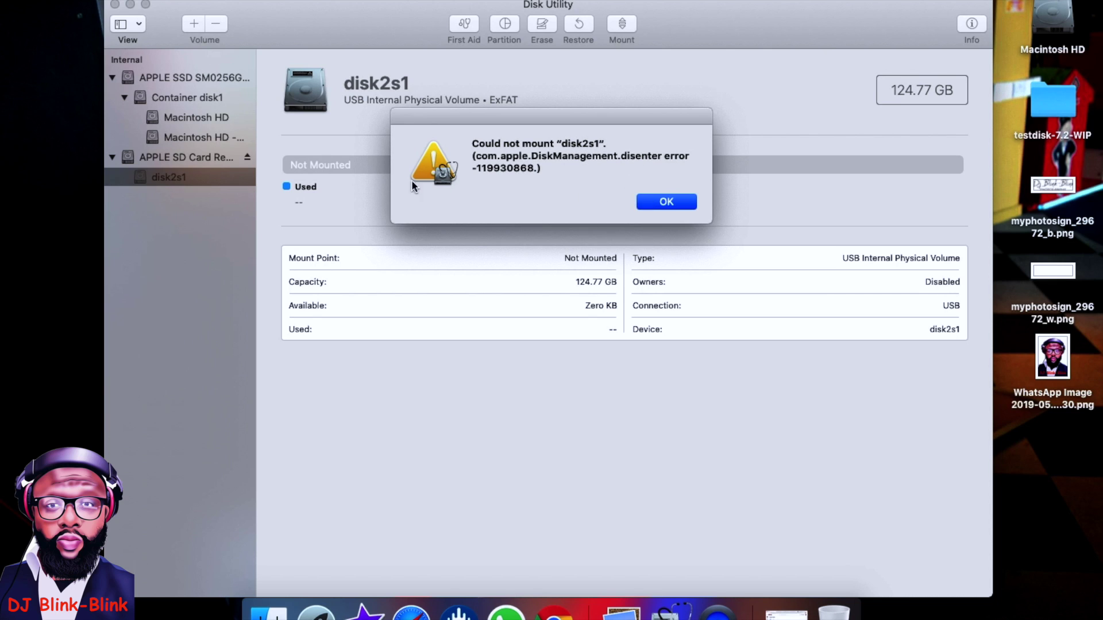
pyautogui.click(644, 200)
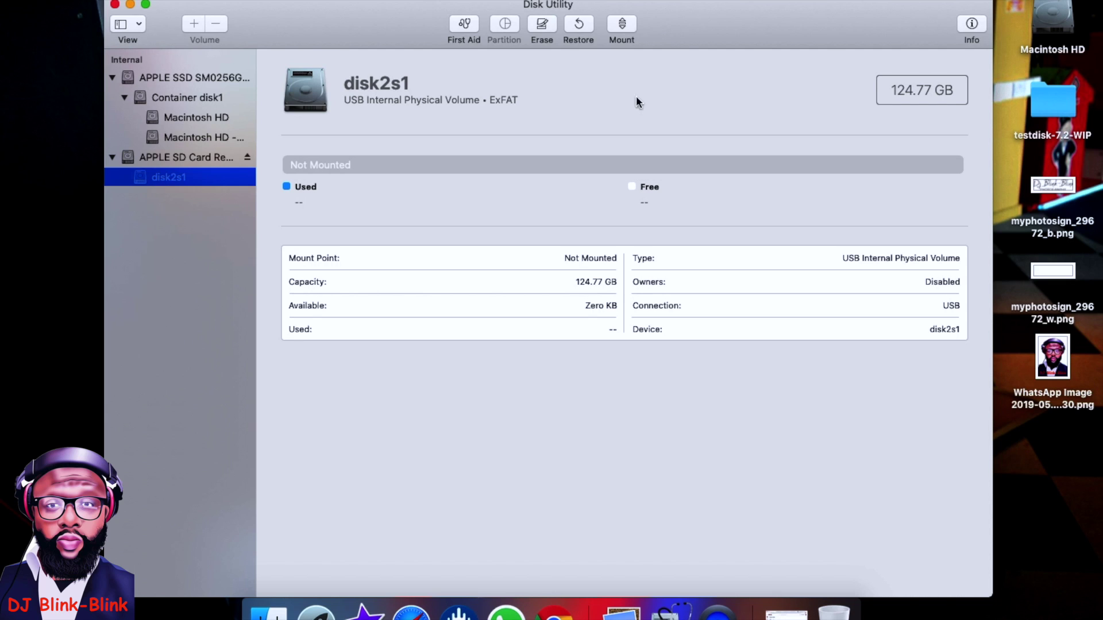
pyautogui.click(464, 24)
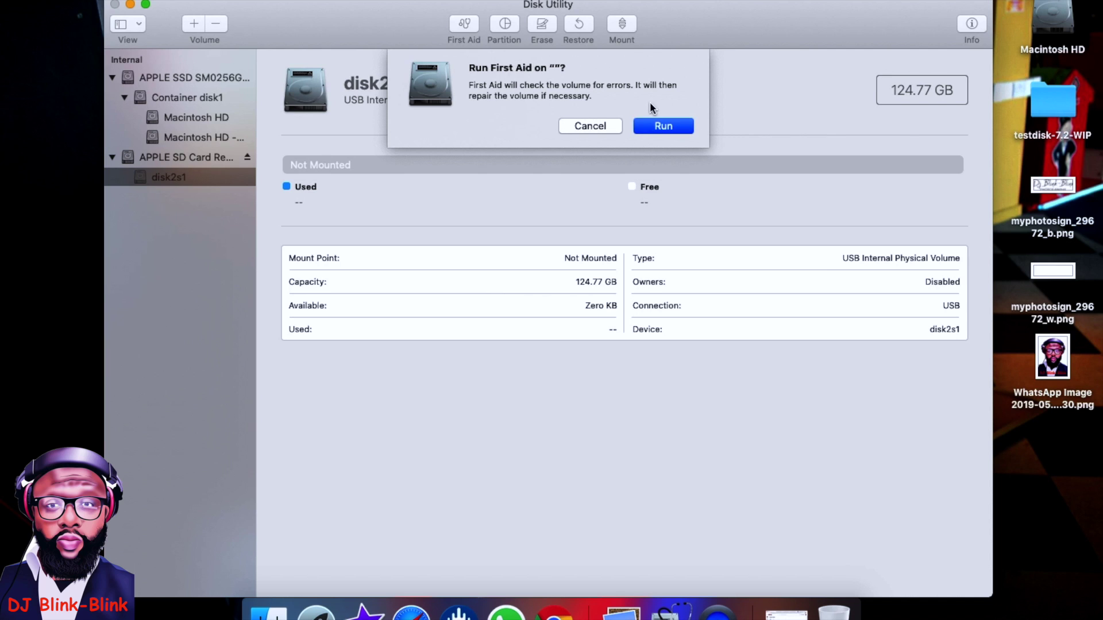
# Run First Aid on disk2s1, review the log, and close the successful repair report.
pyautogui.click(655, 128)
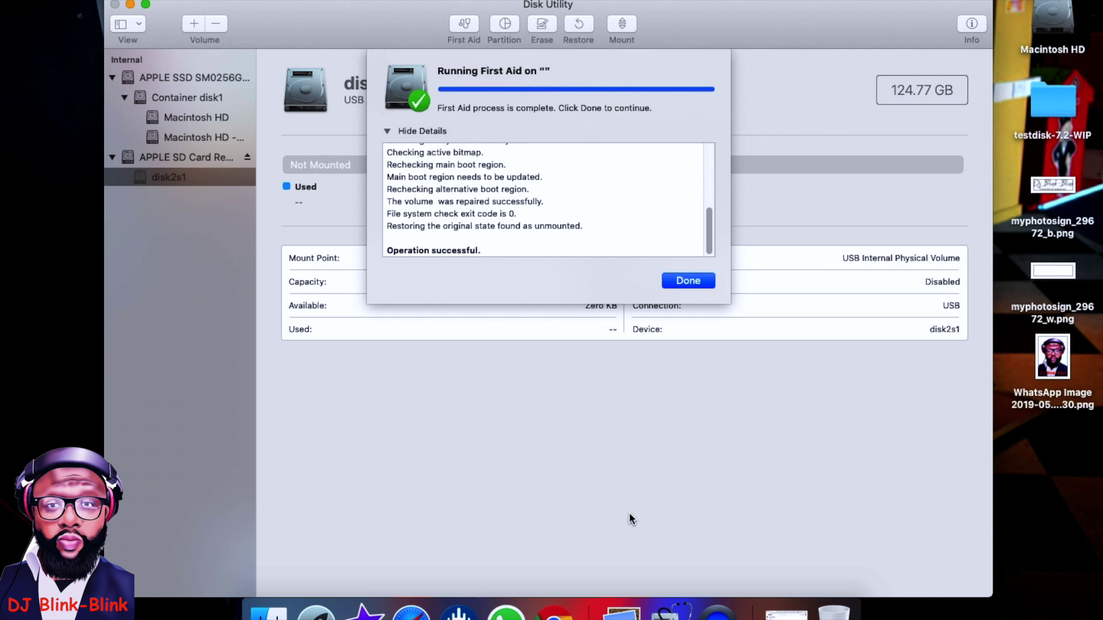
pyautogui.moveTo(708, 242); pyautogui.dragTo(709, 172)
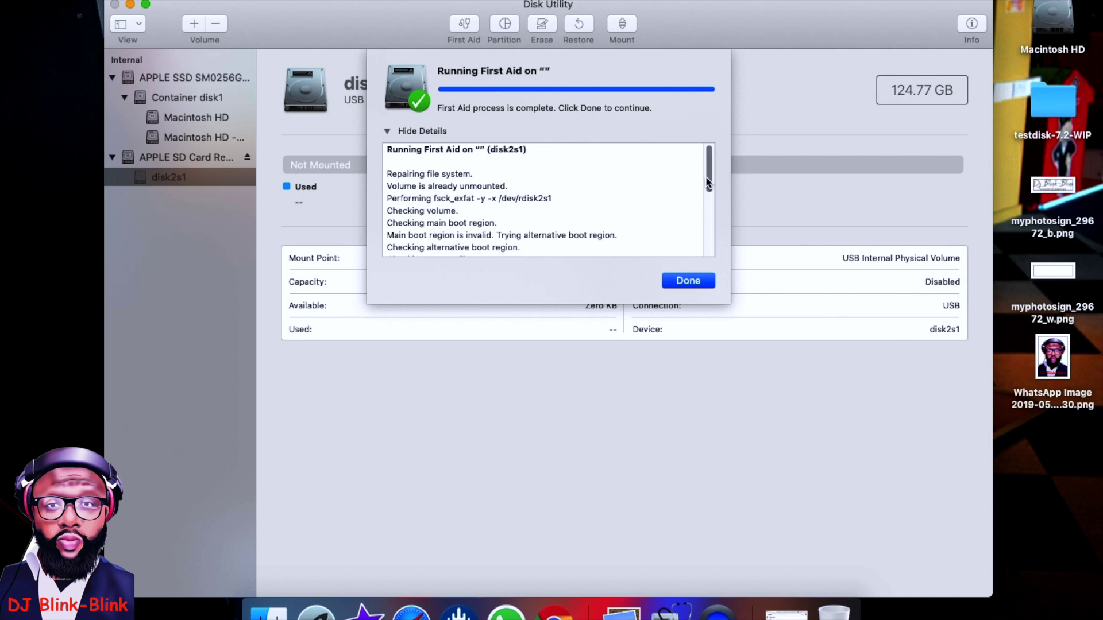
pyautogui.moveTo(707, 181); pyautogui.dragTo(705, 265)
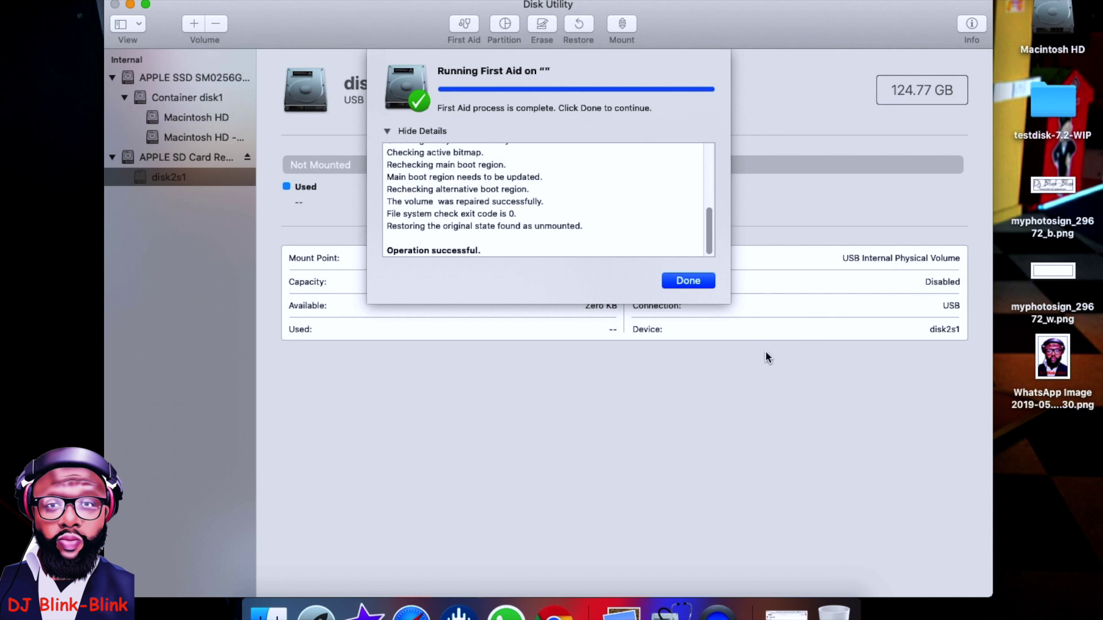
pyautogui.click(688, 280)
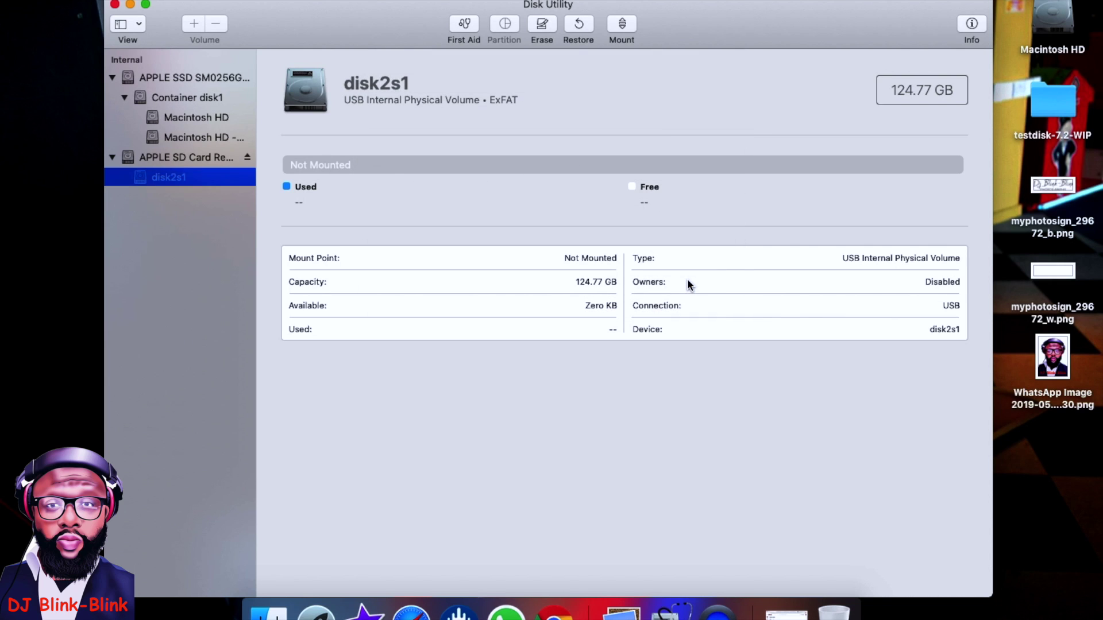
# Mount the disk2s1 volume at /Volumes/Untitled, showing 105.23 GB free.
pyautogui.click(170, 161)
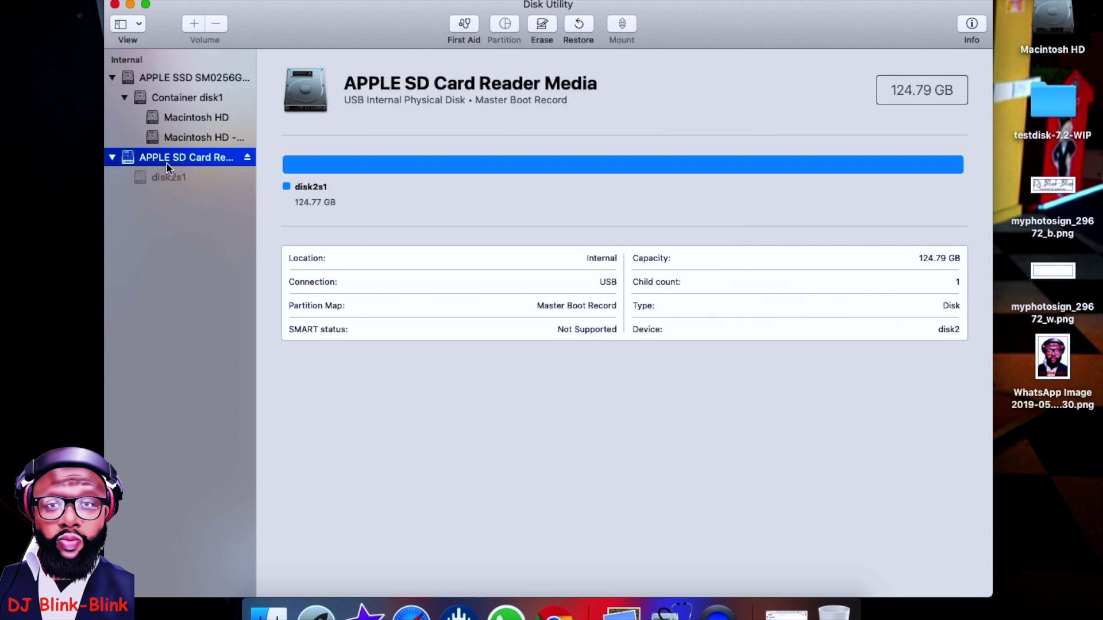
pyautogui.click(167, 182)
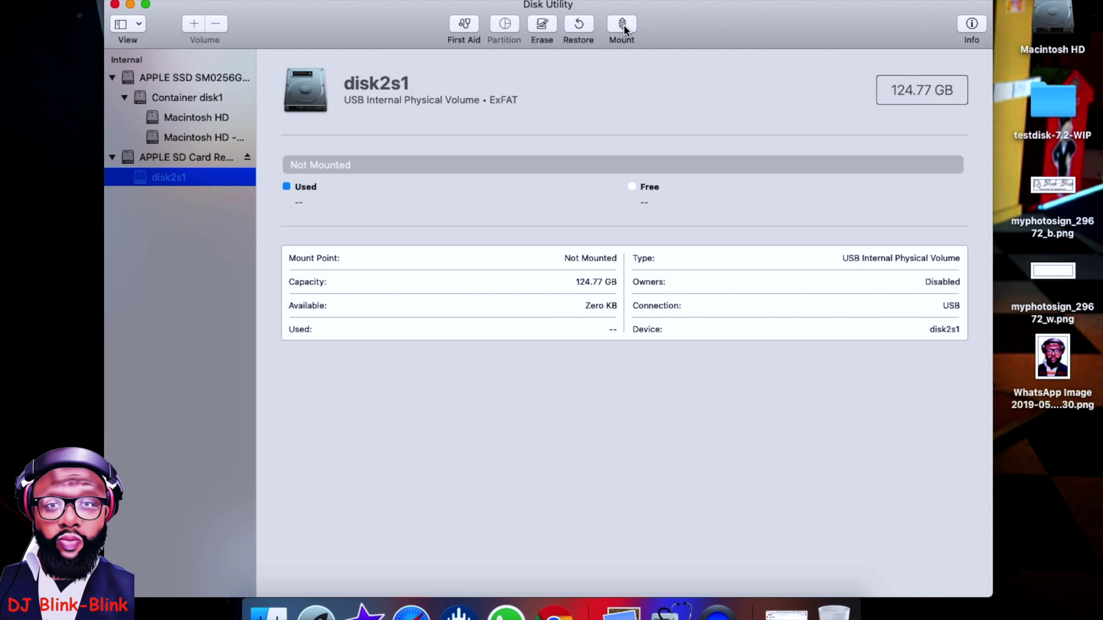
pyautogui.click(622, 24)
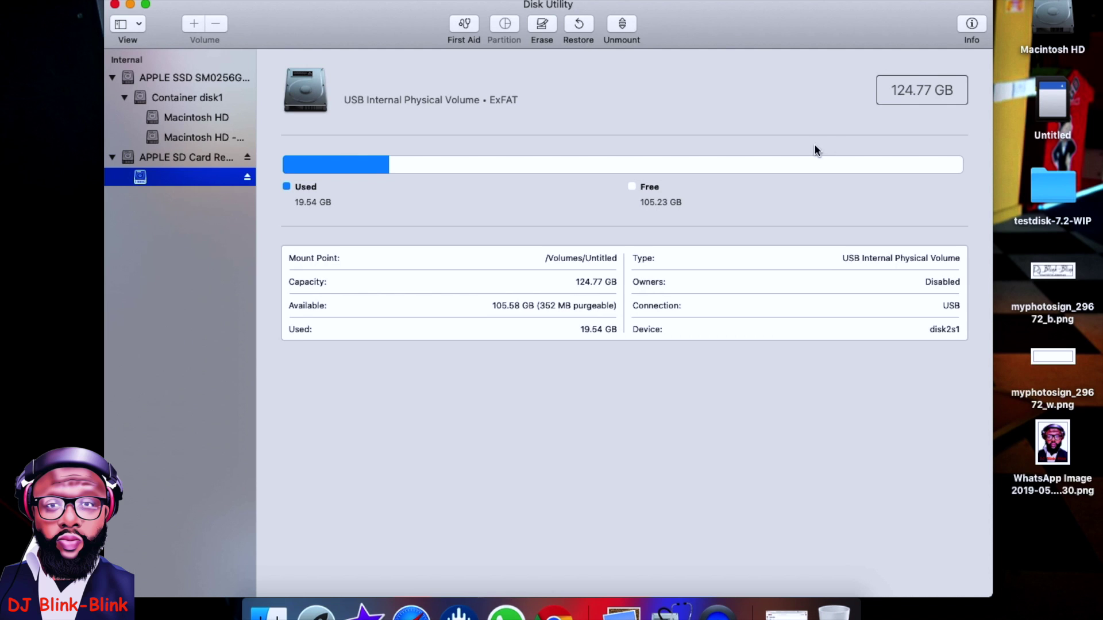
pyautogui.click(173, 160)
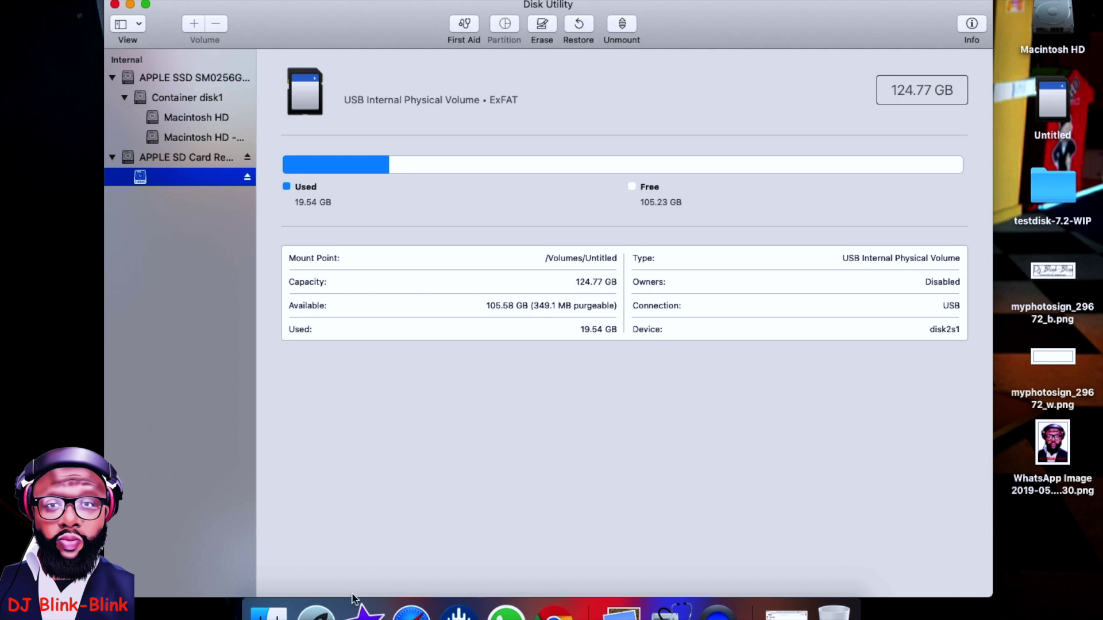
# Open the Untitled card's DCIM > recup_dir.1 folder and scroll through the recovered files.
pyautogui.click(269, 613)
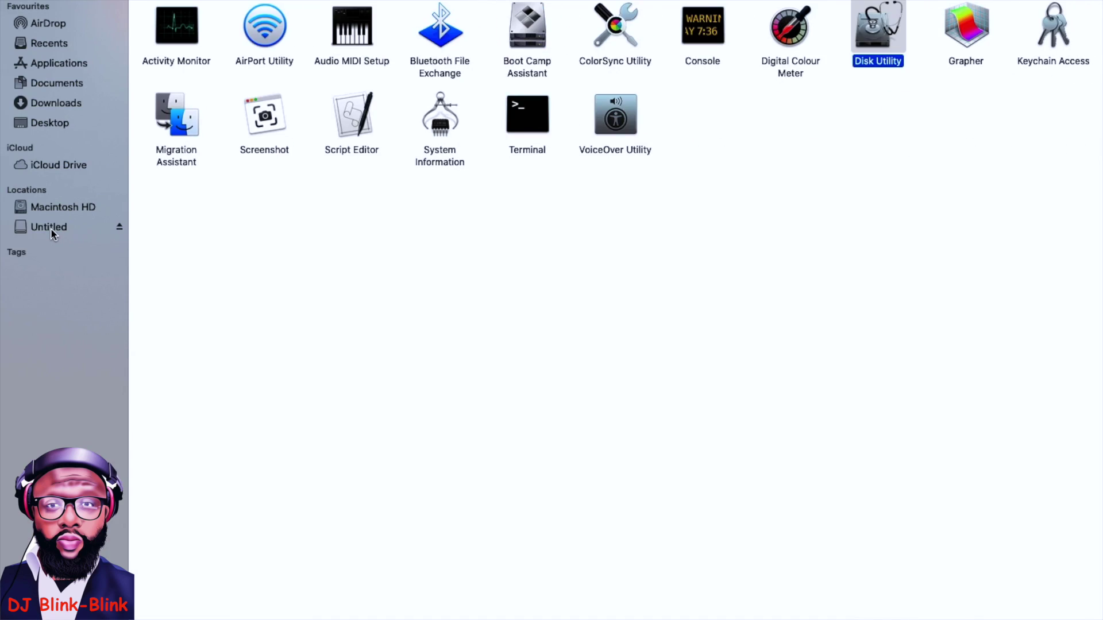
pyautogui.click(51, 230)
pyautogui.doubleClick(172, 29)
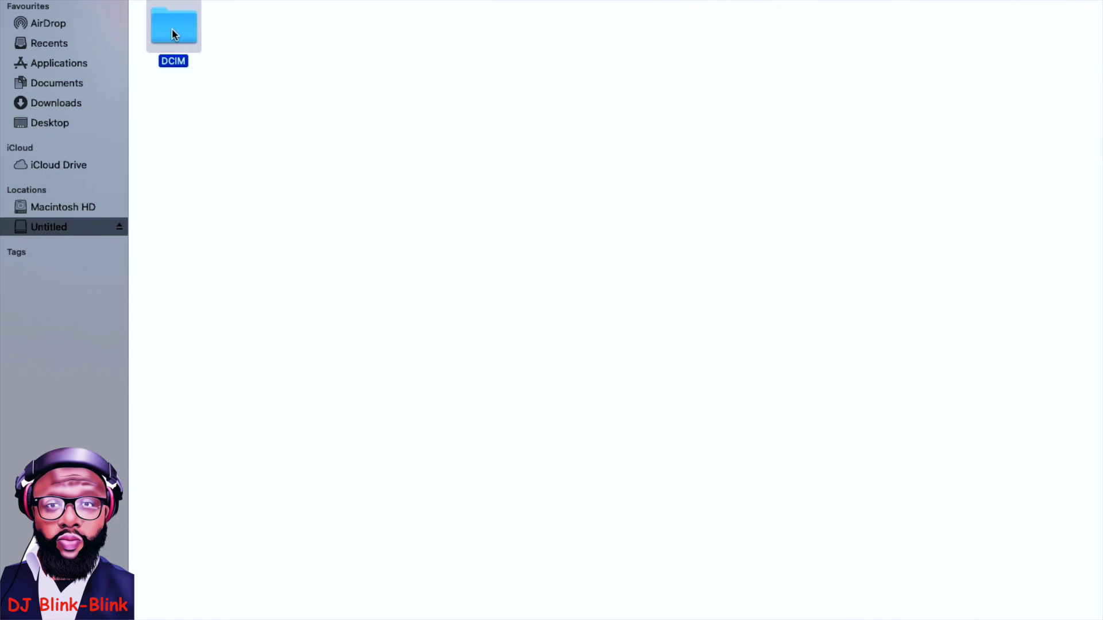
pyautogui.doubleClick(172, 29)
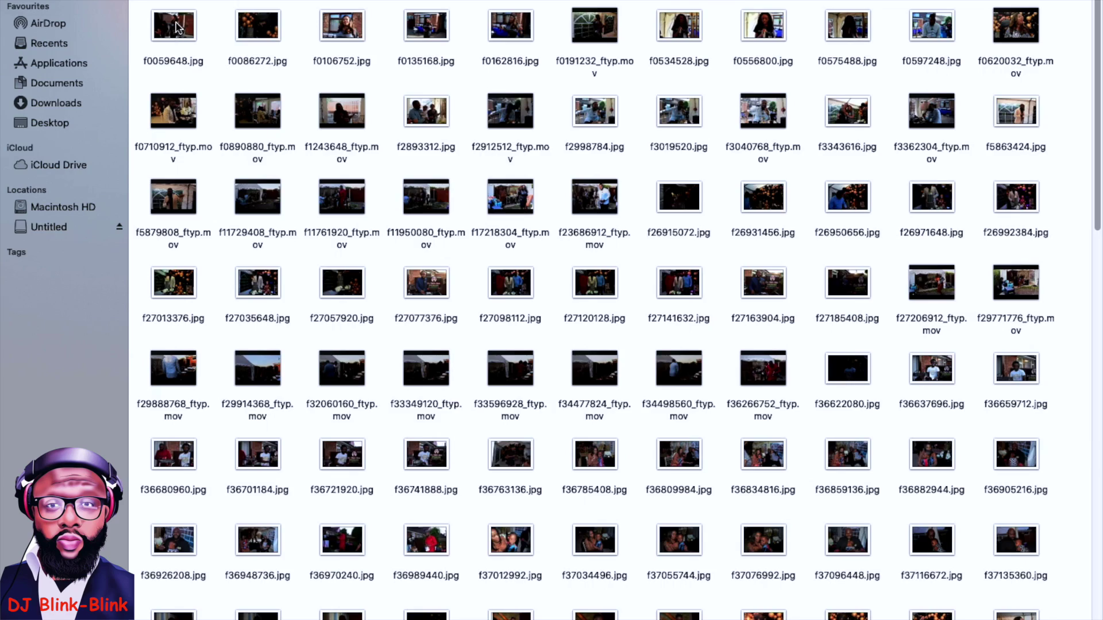
pyautogui.moveTo(1097, 105); pyautogui.dragTo(1100, 7)
pyautogui.scroll(-15, 1049, 188)
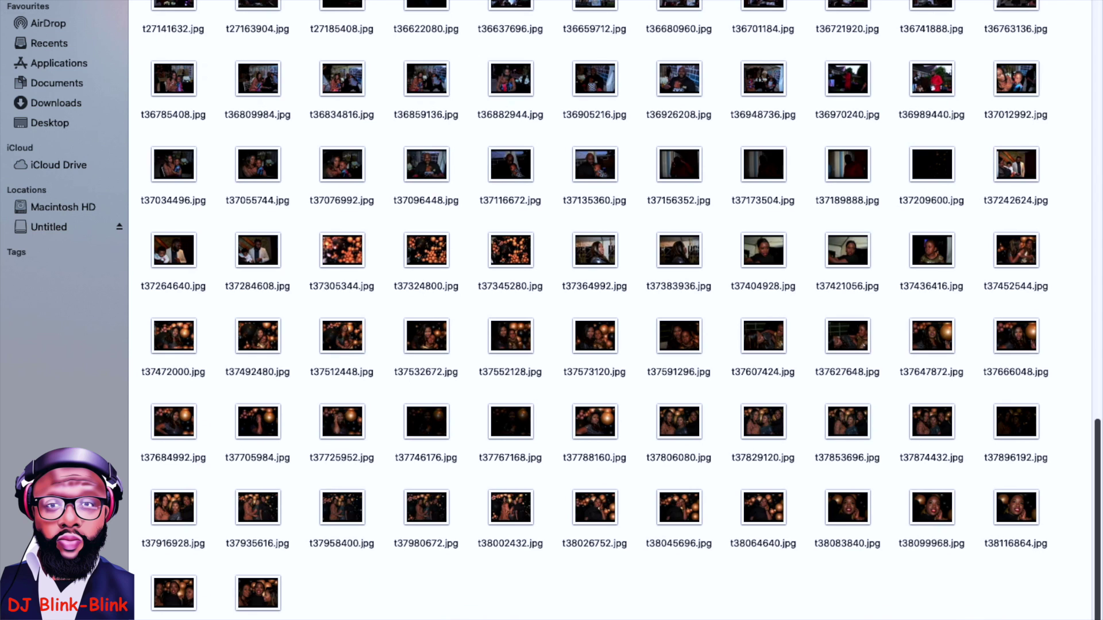
pyautogui.scroll(15, 1054, 187)
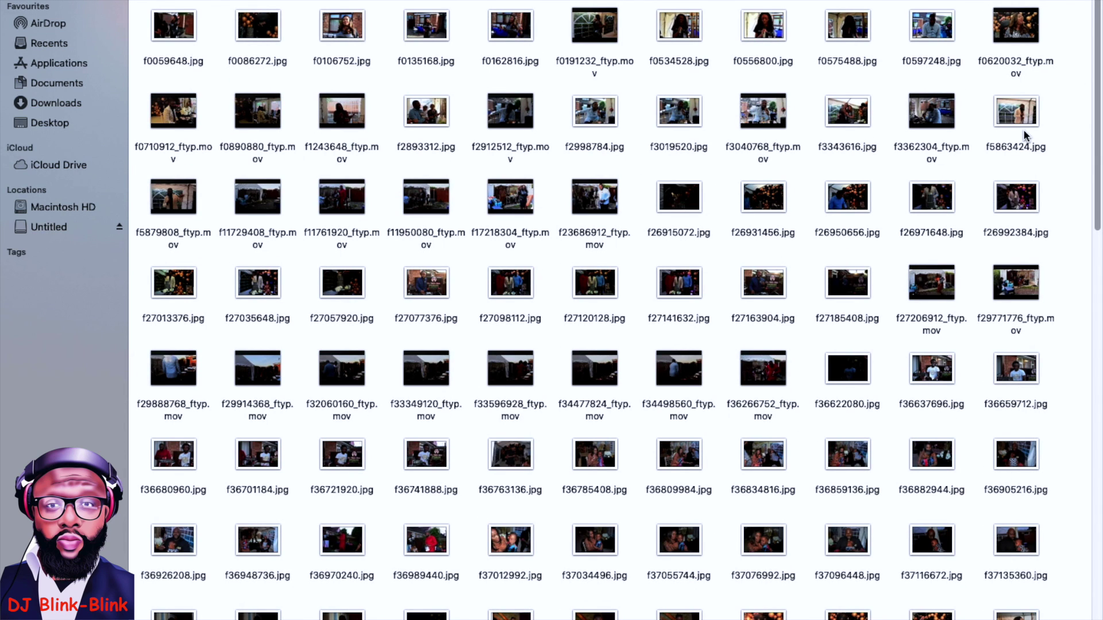
# Preview the f3362304_ftyp.mov video, then open f2893312.jpg in Preview.
pyautogui.click(931, 114)
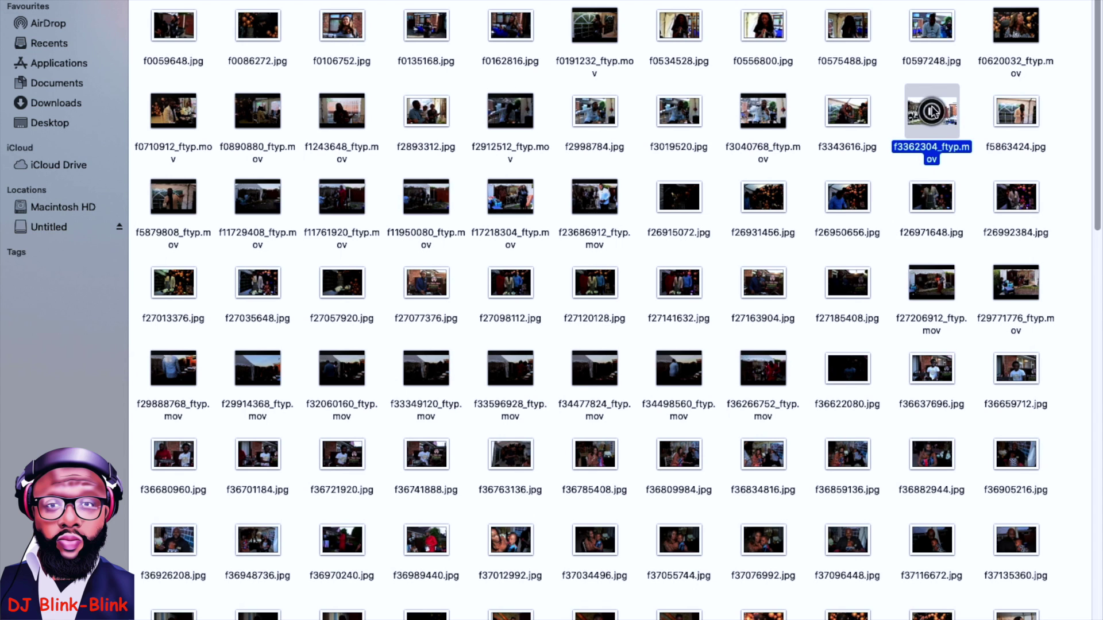
pyautogui.rightClick(948, 109)
pyautogui.press('Escape')
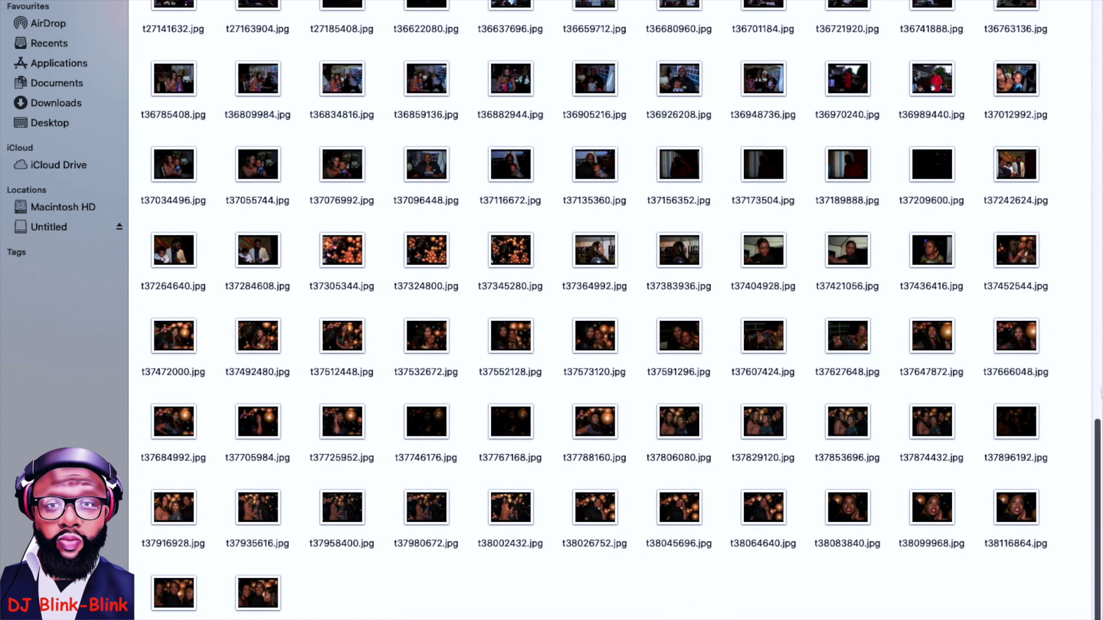
pyautogui.moveTo(1094, 441); pyautogui.dragTo(1094, 23)
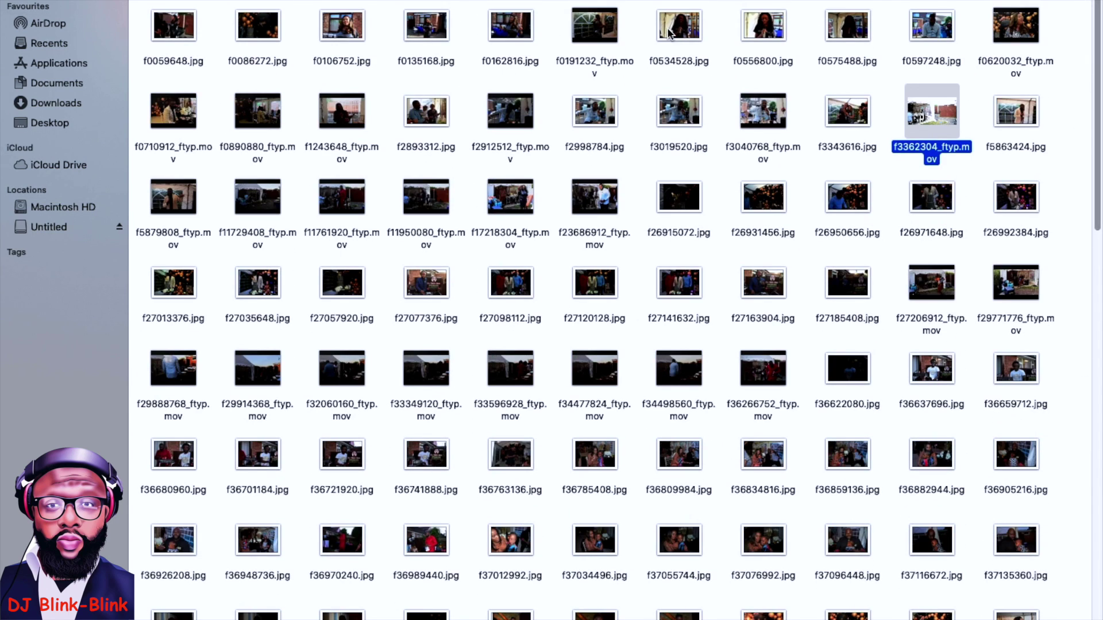
pyautogui.rightClick(422, 119)
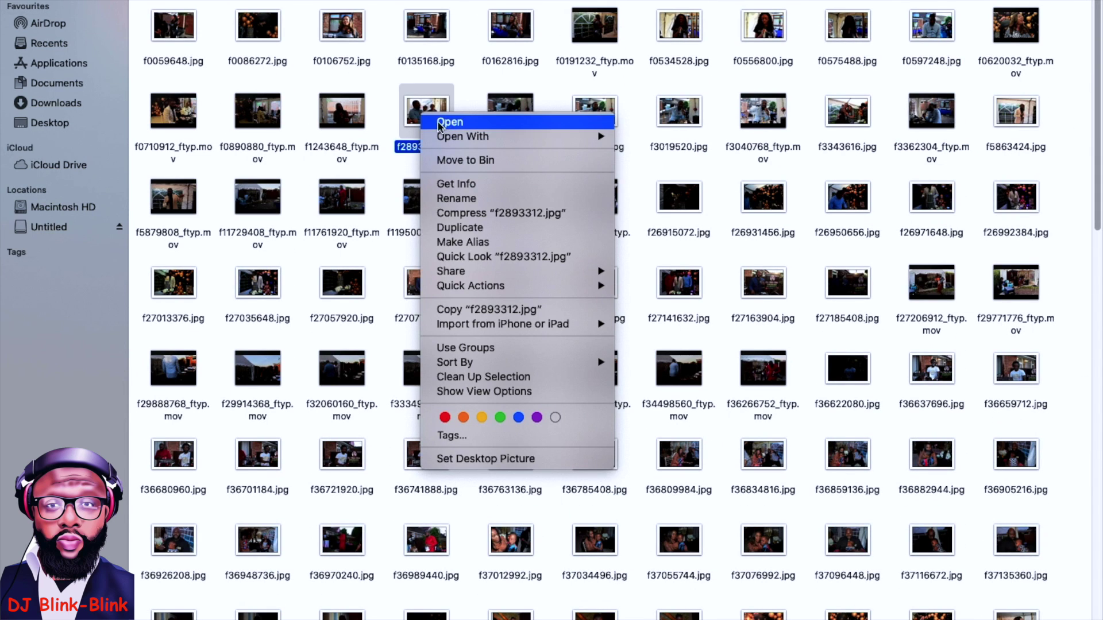
pyautogui.moveTo(463, 137)
pyautogui.click(665, 143)
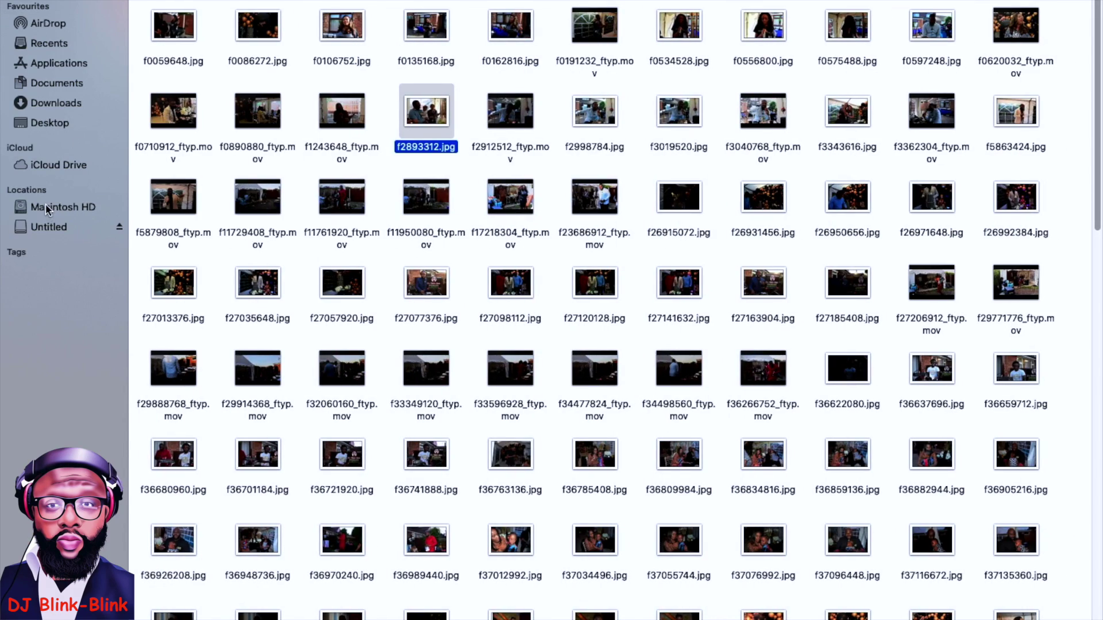
pyautogui.click(55, 207)
# Relaunch Disk Utility from Finder's Applications > Utilities folder.
pyautogui.click(41, 230)
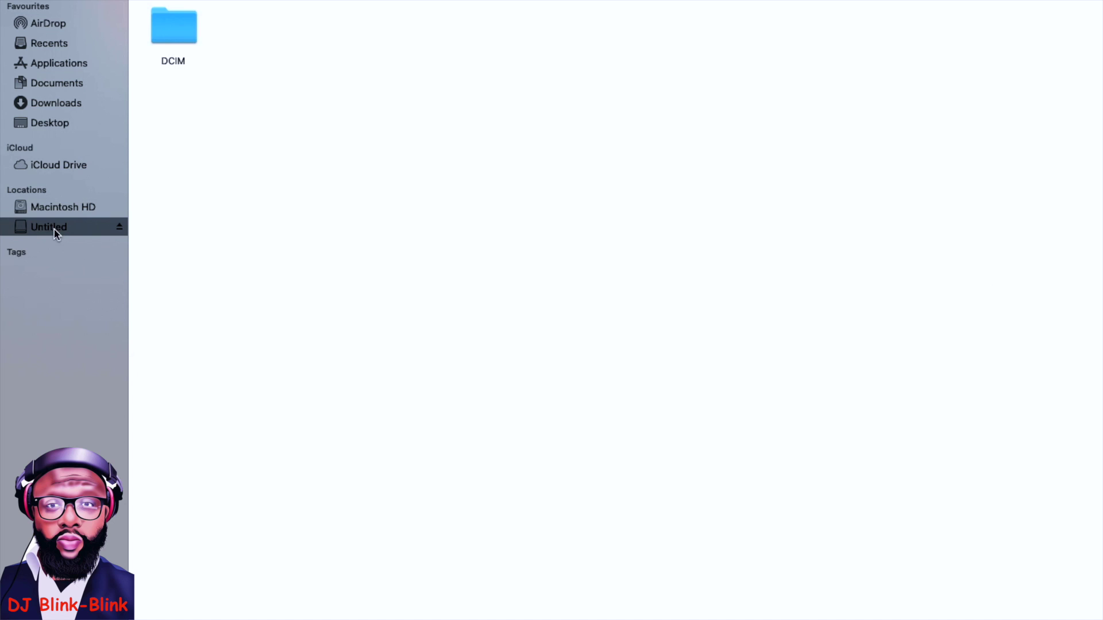
pyautogui.click(55, 63)
pyautogui.click(624, 565)
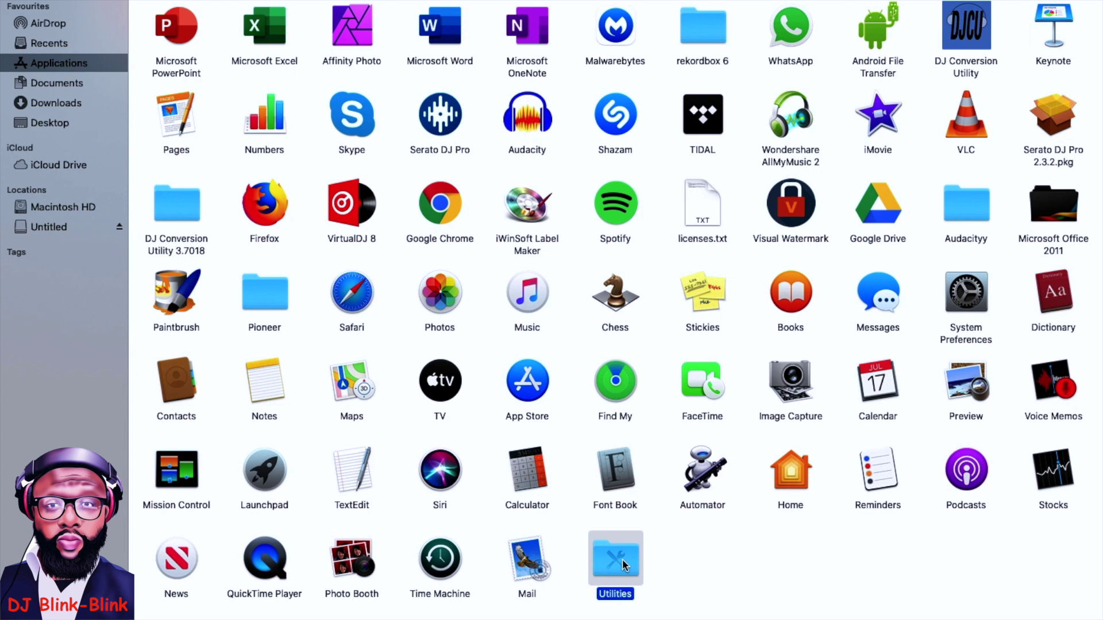
pyautogui.doubleClick(624, 564)
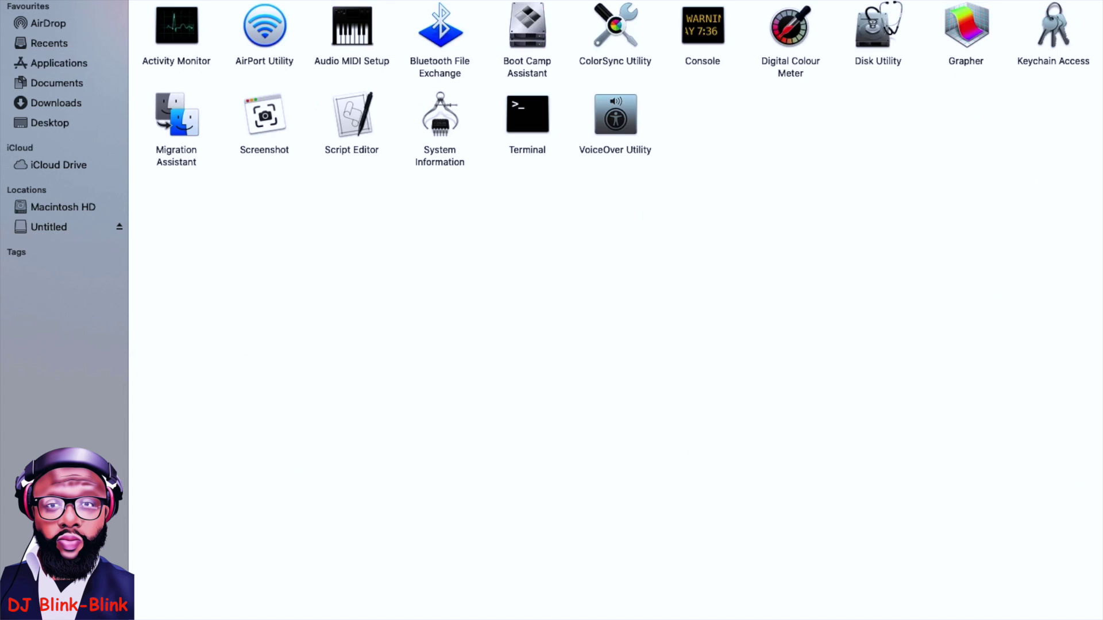
pyautogui.doubleClick(877, 28)
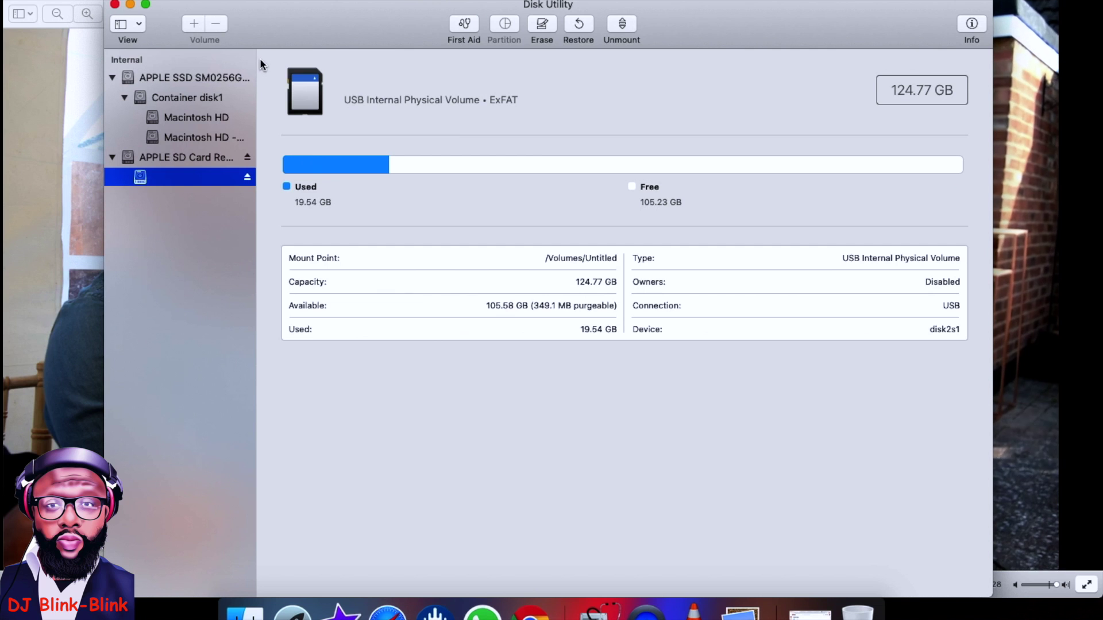